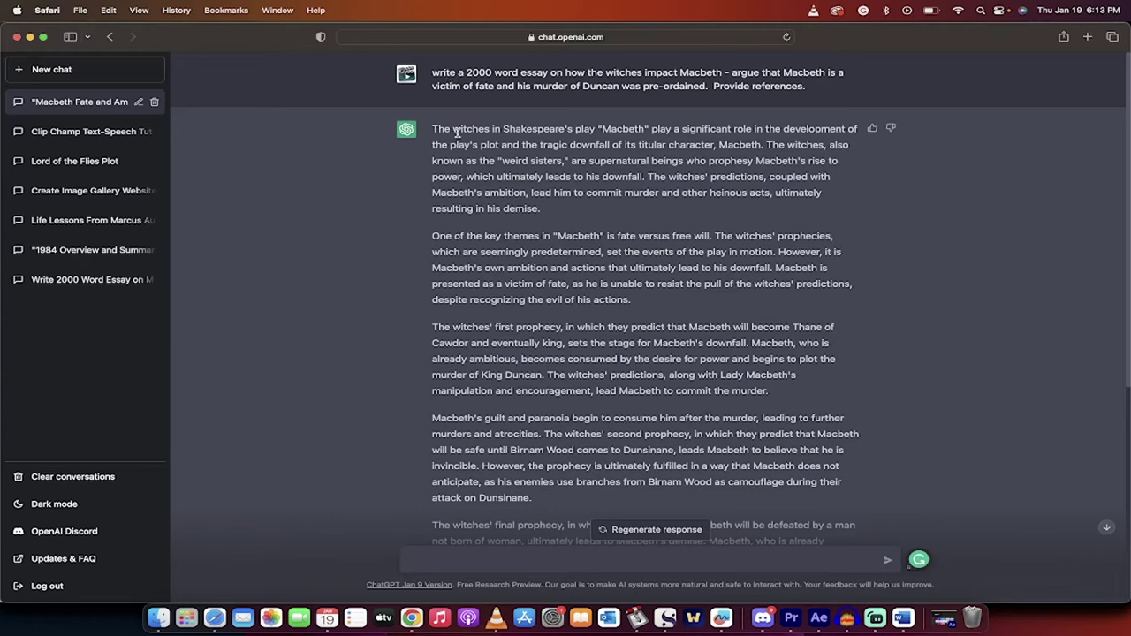
Step: Send ChatGPT the prompt 'write a 500 word essay on macbeth'
{"action": "type", "text": "write a 500 word essay on macbet"}
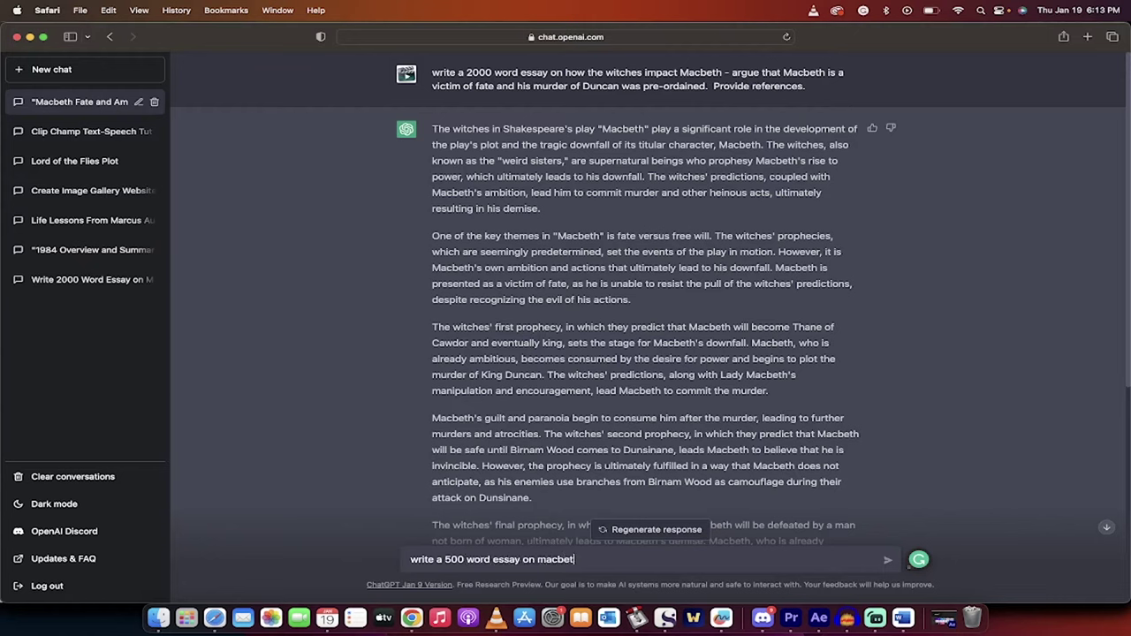
{"action": "type", "text": "h"}
{"action": "key", "text": "Return"}
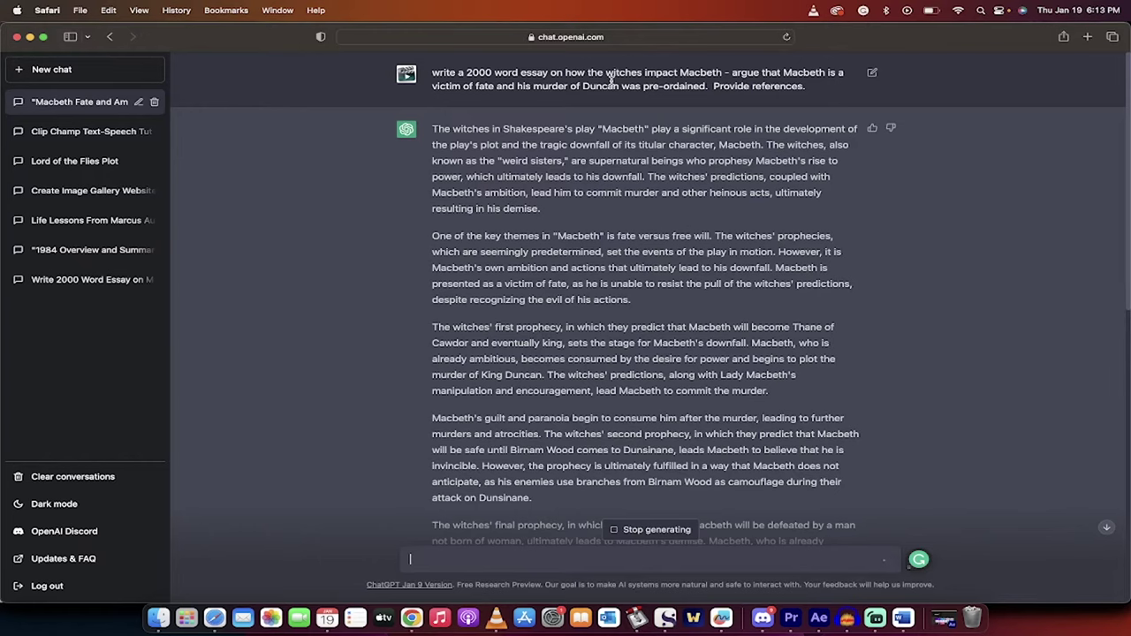
Step: Select the first essay's full reference list, then return to the message box
{"action": "scroll", "coordinate": [610, 79], "scroll_direction": "down", "scroll_amount": 20}
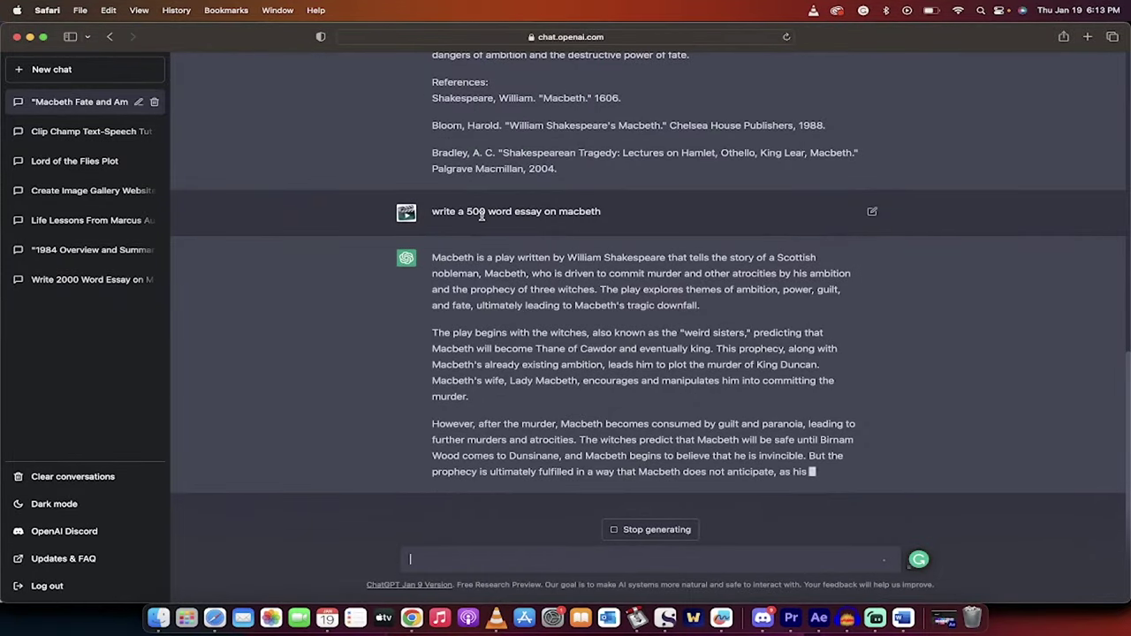
{"action": "scroll", "coordinate": [498, 82], "scroll_direction": "up", "scroll_amount": 20}
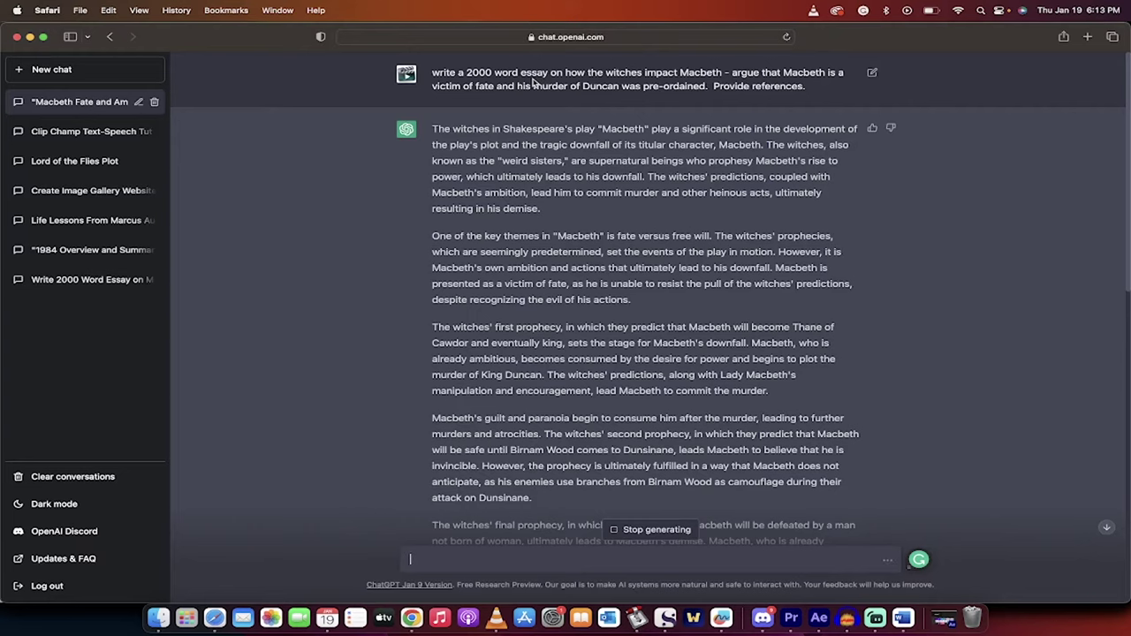
{"action": "scroll", "coordinate": [594, 205], "scroll_direction": "down", "scroll_amount": 10}
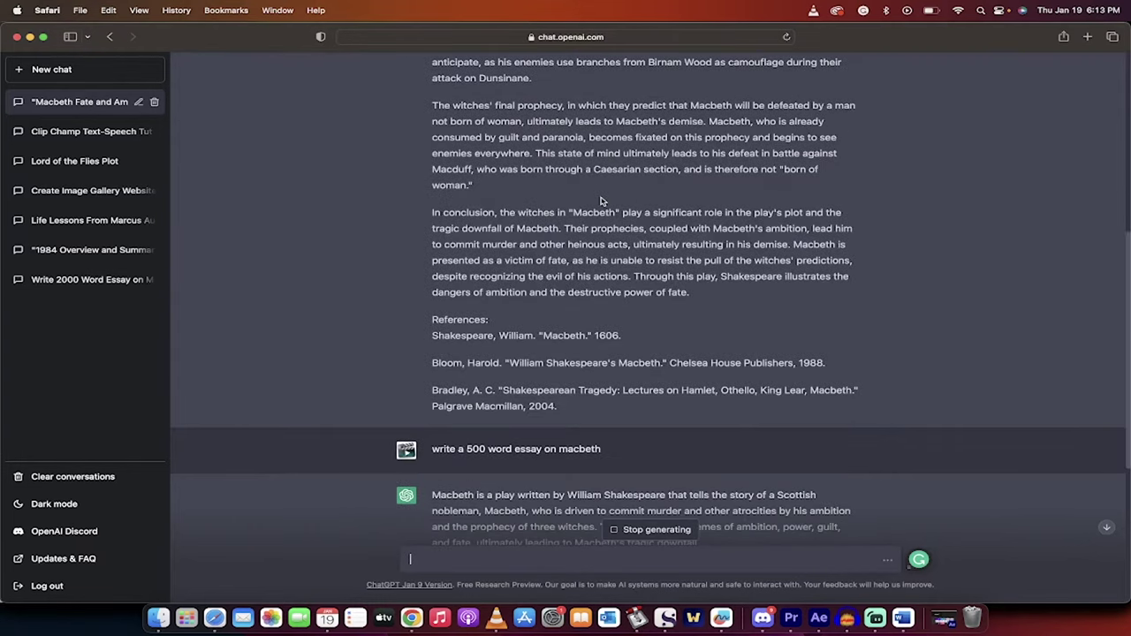
{"action": "left_click_drag", "start_coordinate": [432, 322], "coordinate": [568, 403]}
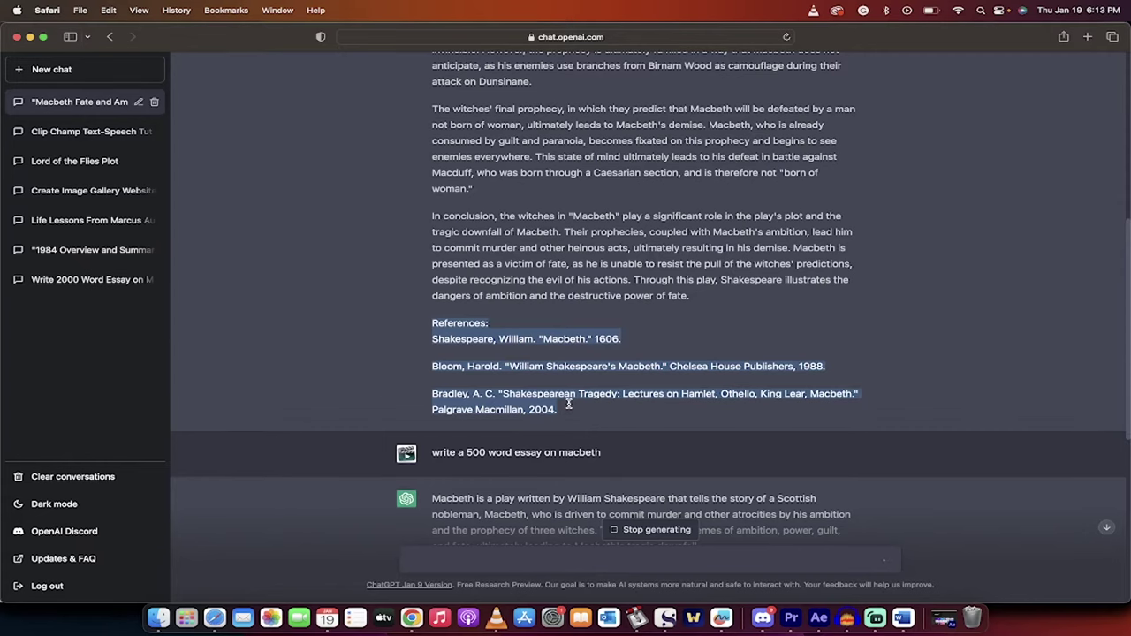
{"action": "scroll", "coordinate": [530, 459], "scroll_direction": "down", "scroll_amount": 5}
{"action": "left_click", "coordinate": [481, 552]}
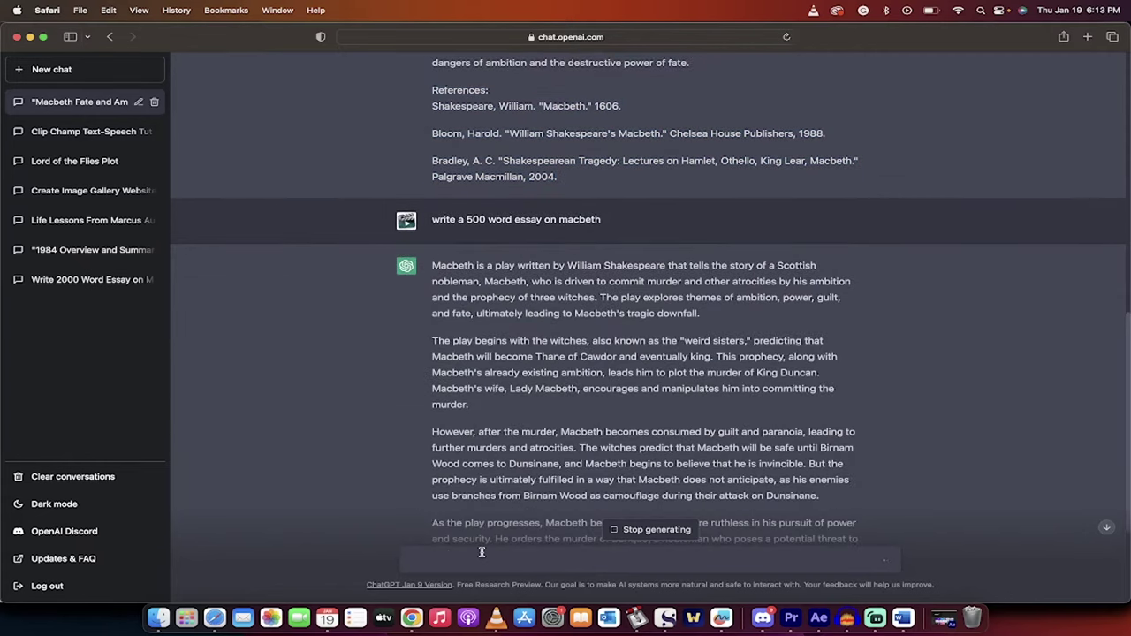
Step: Send the prompt 'provide further ideas for references I can review'
{"action": "type", "text": "provi"}
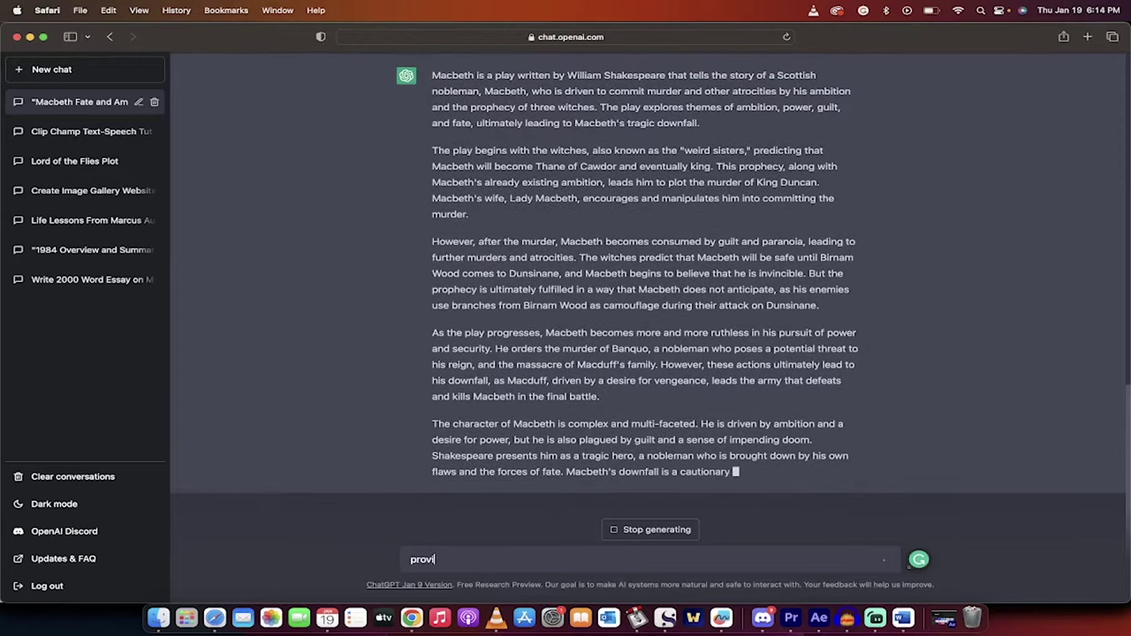
{"action": "type", "text": "de further ide"}
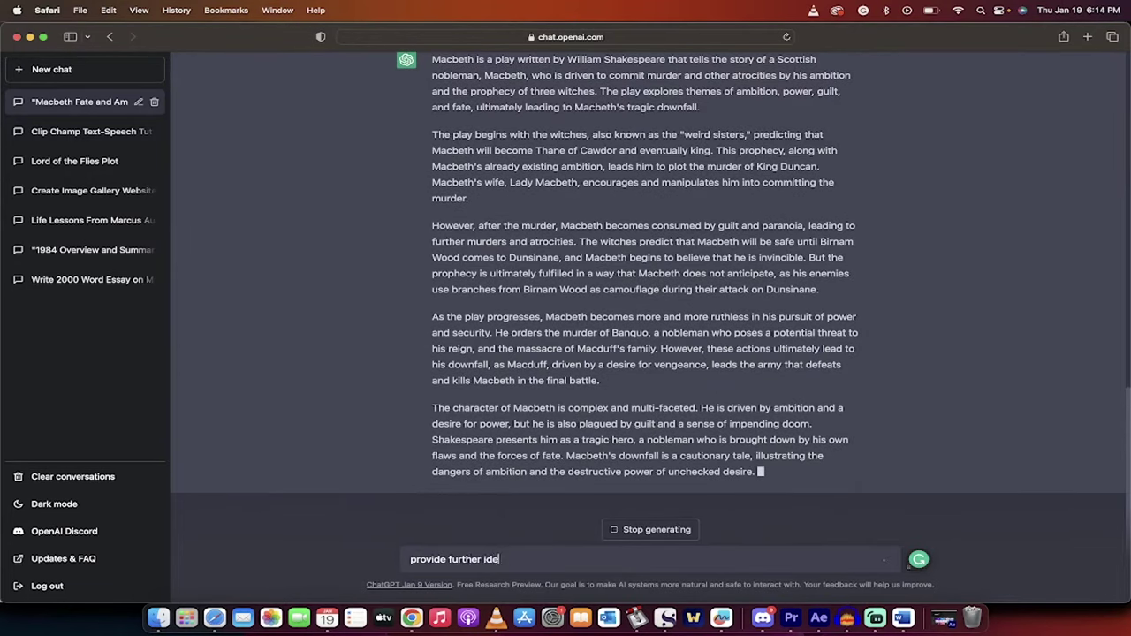
{"action": "type", "text": "as for references I can"}
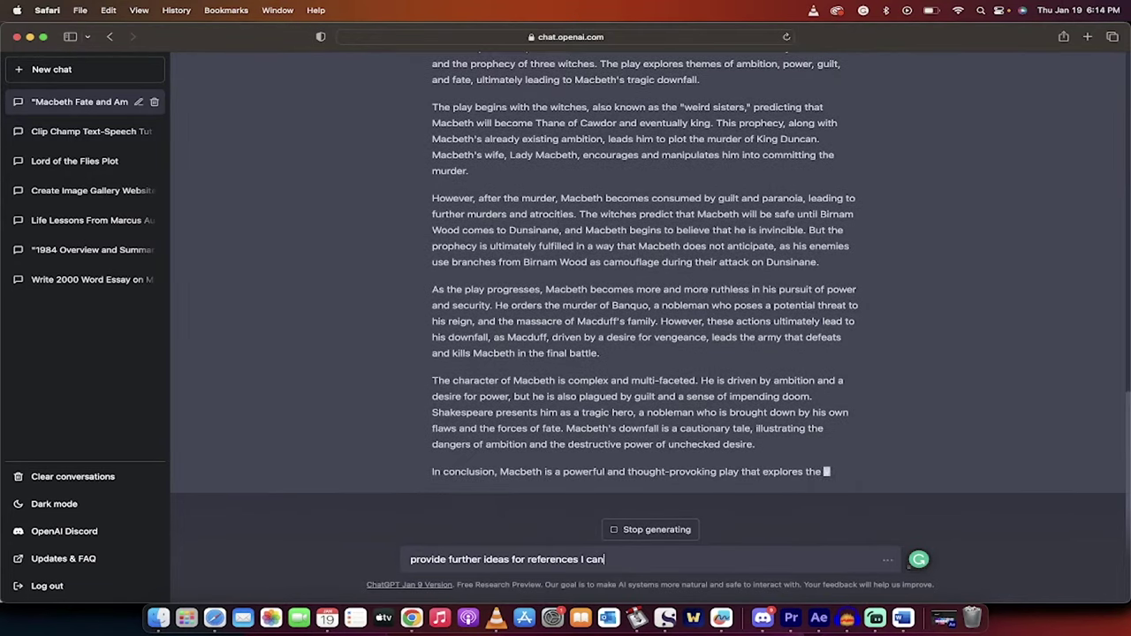
{"action": "type", "text": " review"}
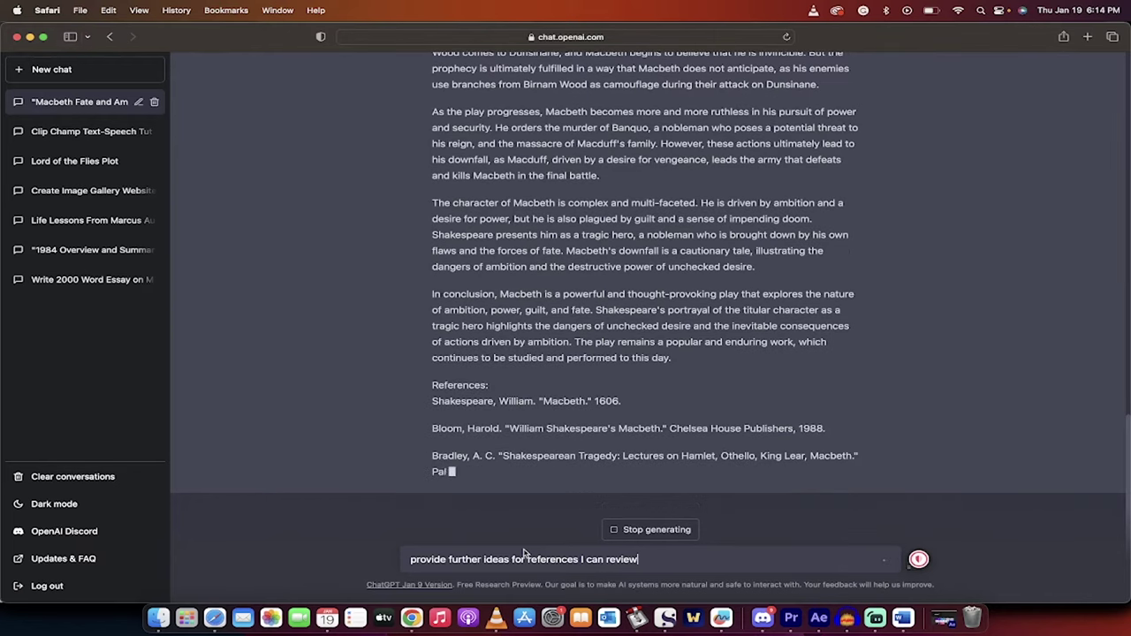
{"action": "key", "text": "Return"}
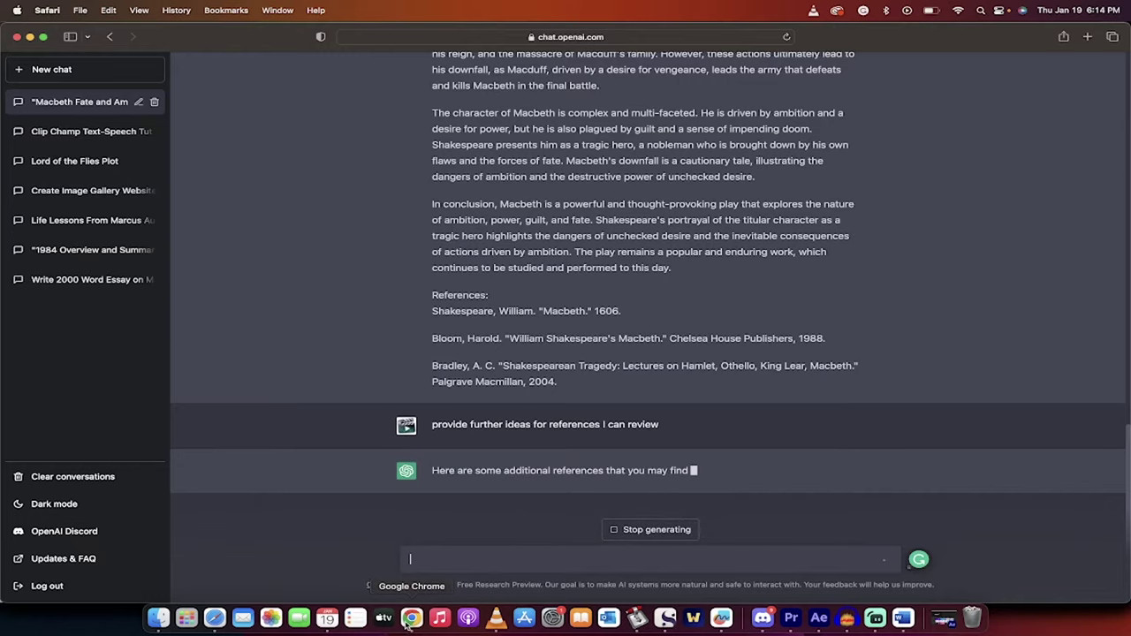
{"action": "left_click", "coordinate": [410, 619]}
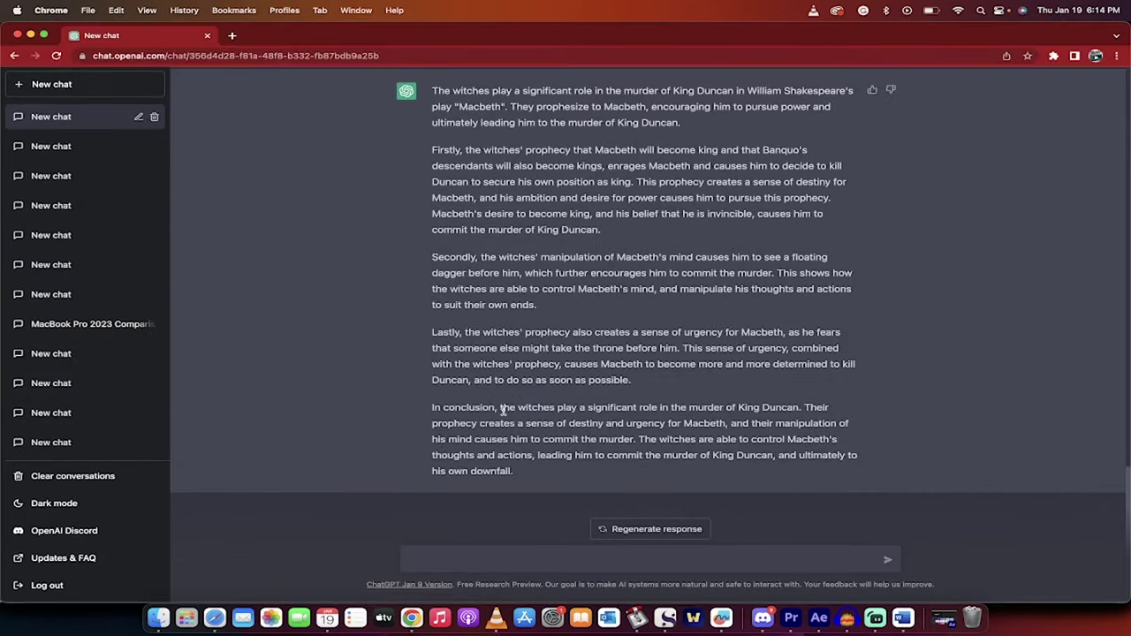
{"action": "scroll", "coordinate": [503, 410], "scroll_direction": "up", "scroll_amount": 15}
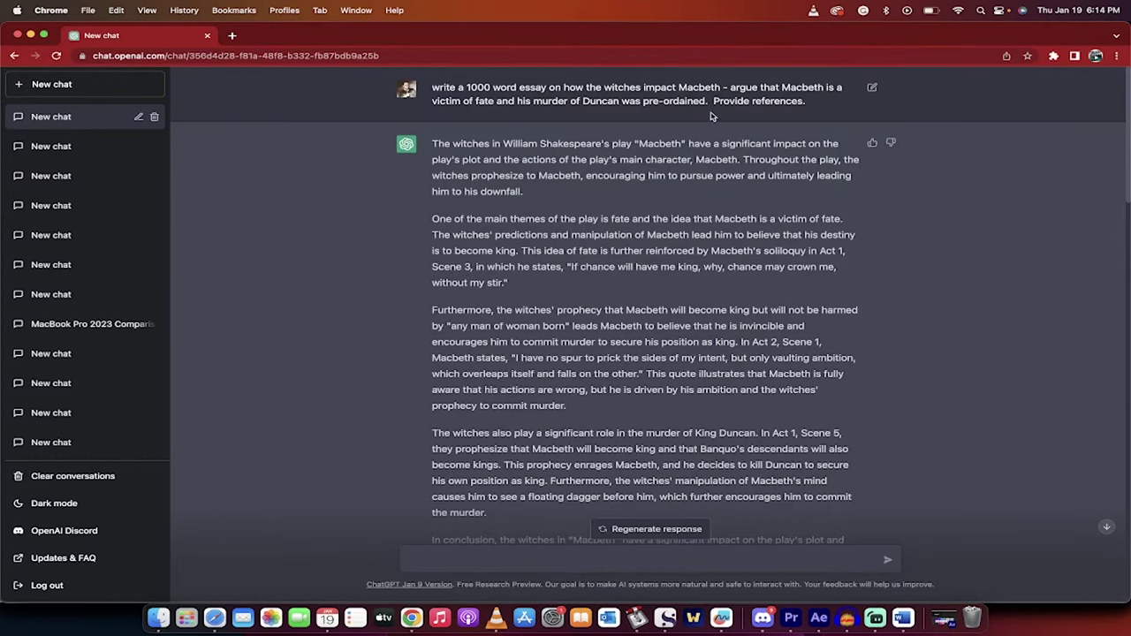
{"action": "scroll", "coordinate": [716, 194], "scroll_direction": "down", "scroll_amount": 10}
{"action": "scroll", "coordinate": [654, 307], "scroll_direction": "down", "scroll_amount": 3}
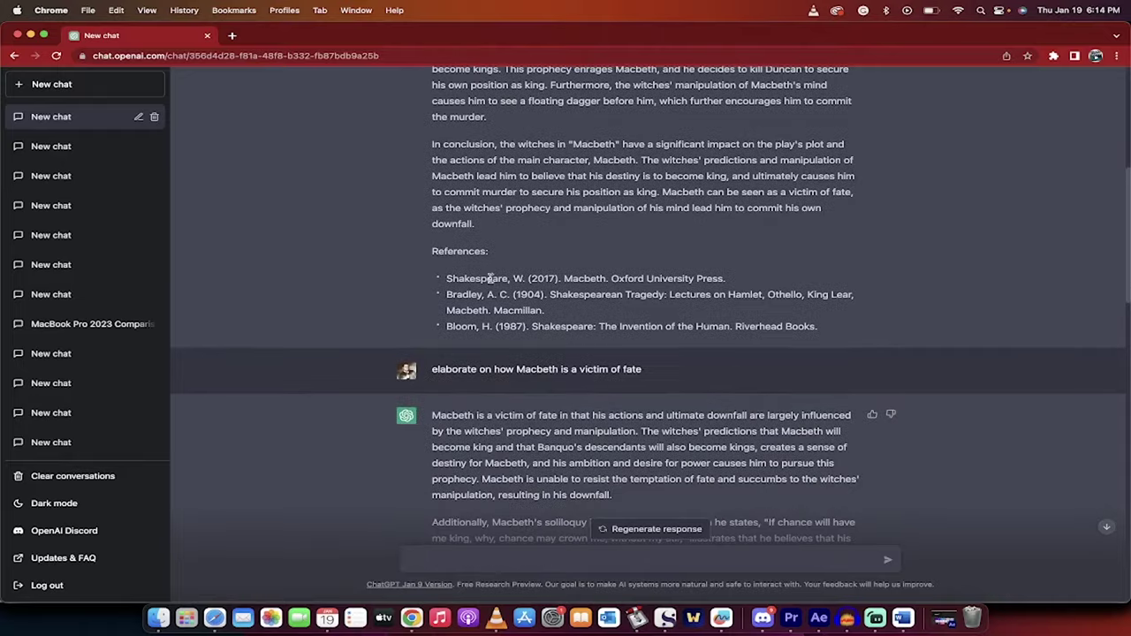
{"action": "scroll", "coordinate": [488, 276], "scroll_direction": "down", "scroll_amount": 5}
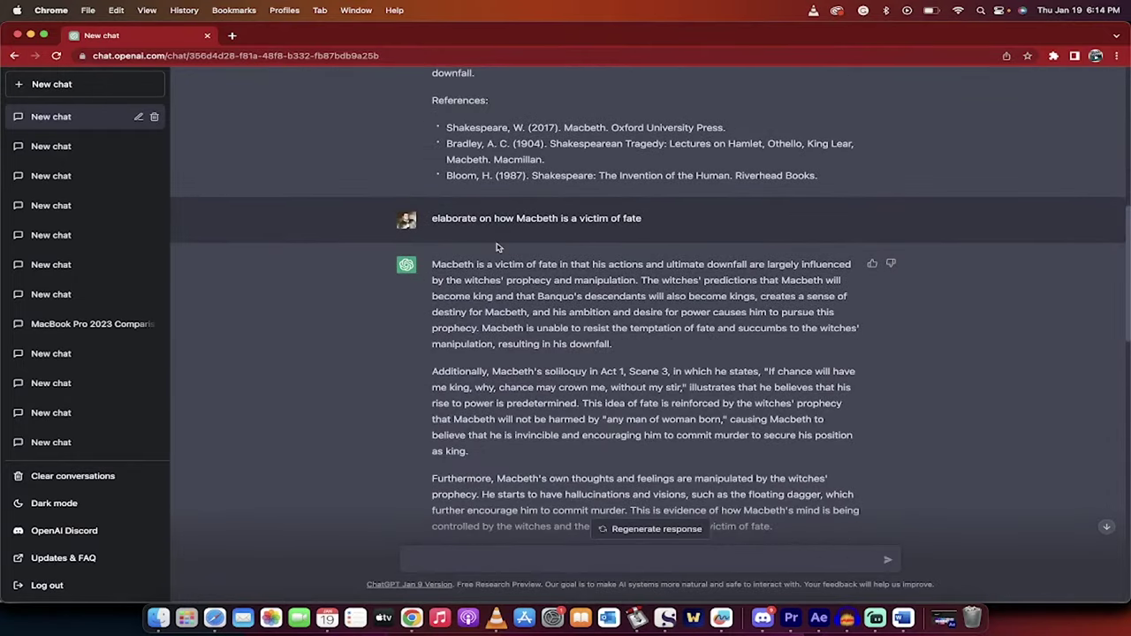
{"action": "scroll", "coordinate": [497, 248], "scroll_direction": "up", "scroll_amount": 8}
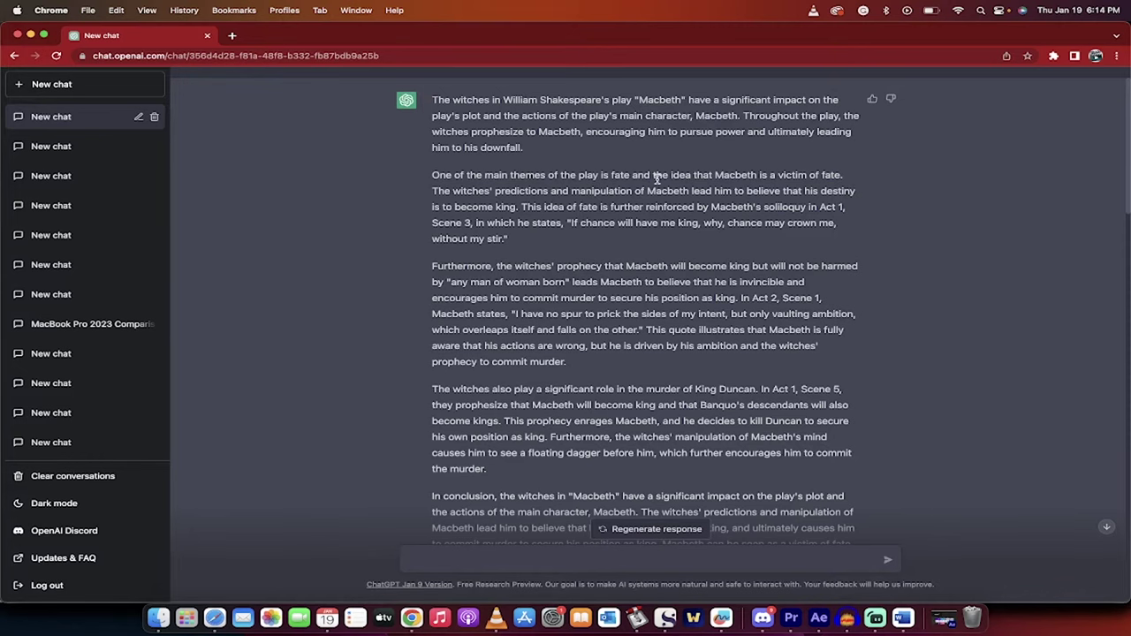
{"action": "scroll", "coordinate": [661, 195], "scroll_direction": "down", "scroll_amount": 2}
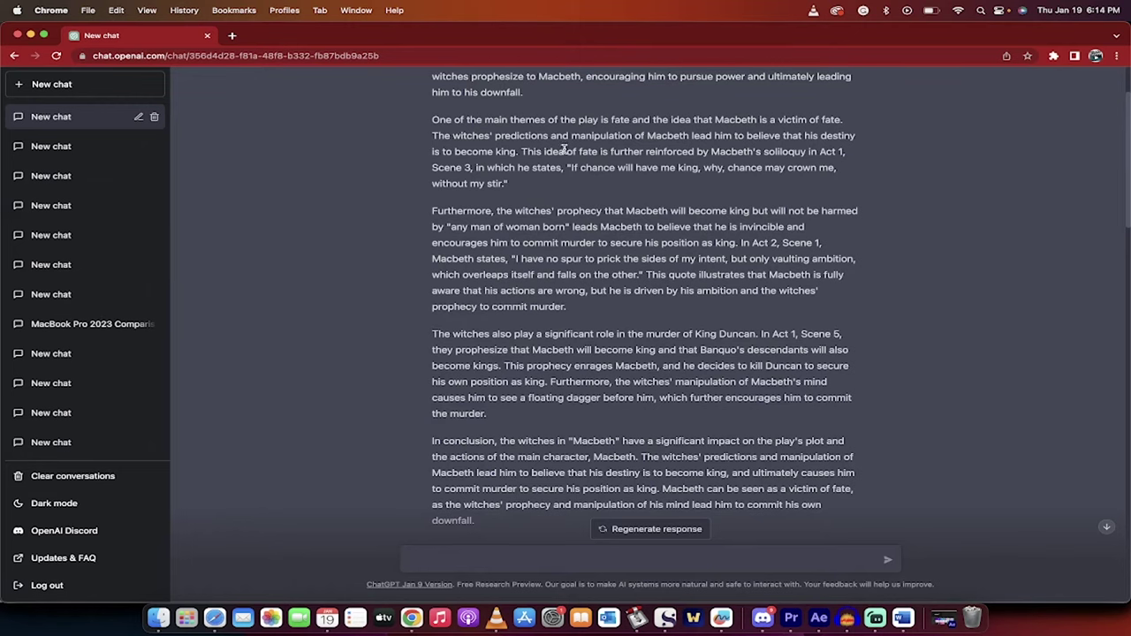
{"action": "scroll", "coordinate": [610, 301], "scroll_direction": "down", "scroll_amount": 10}
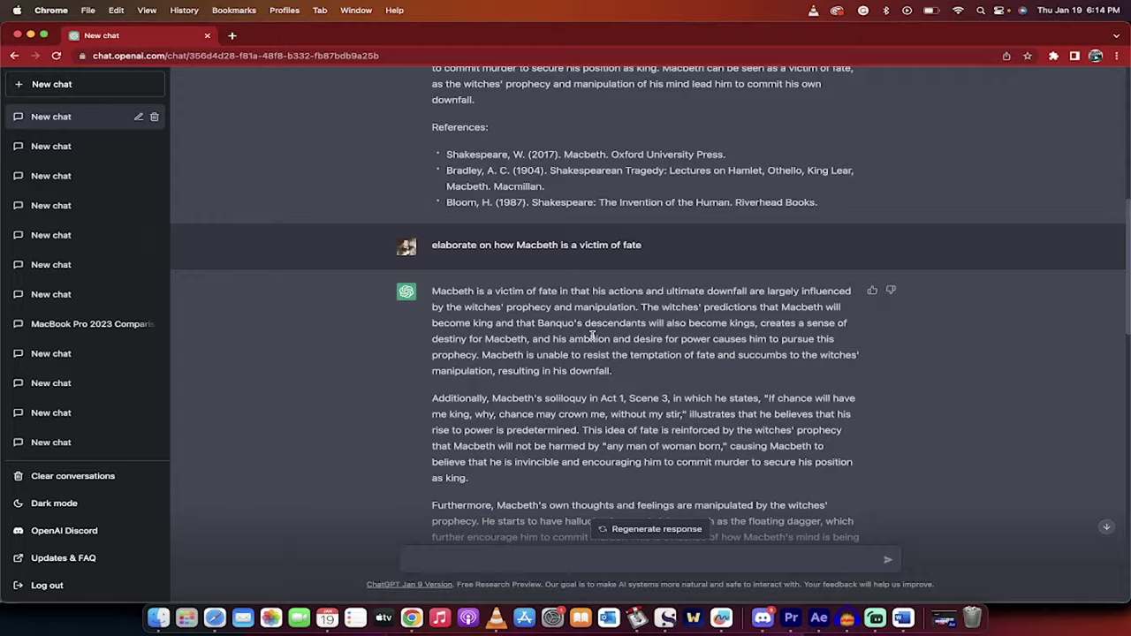
{"action": "scroll", "coordinate": [592, 335], "scroll_direction": "down", "scroll_amount": 4}
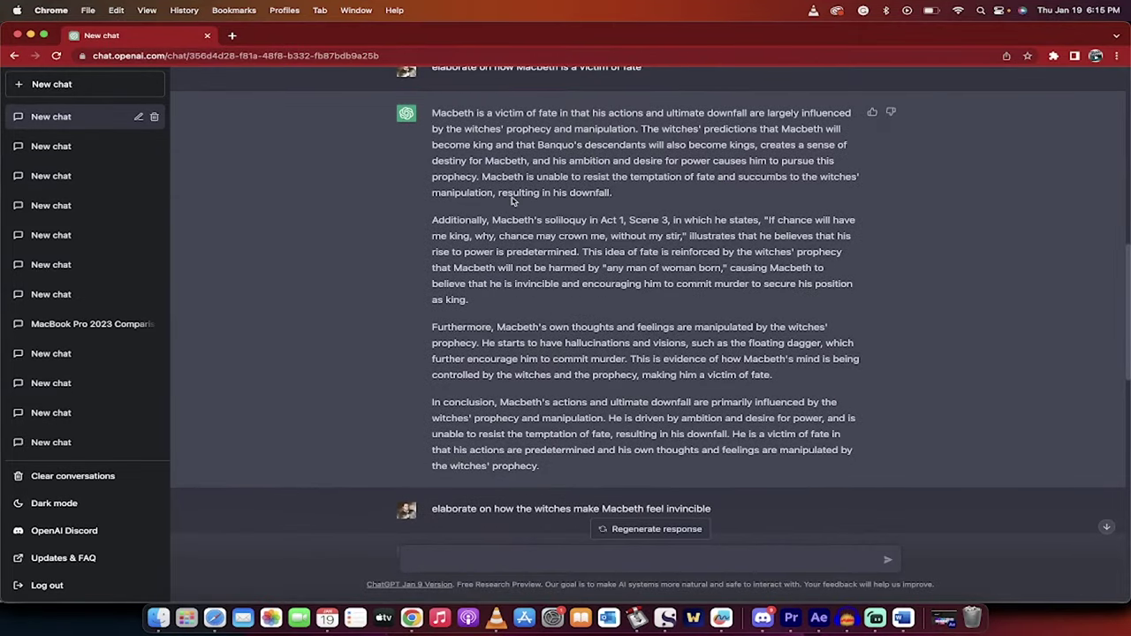
{"action": "scroll", "coordinate": [579, 389], "scroll_direction": "down", "scroll_amount": 1}
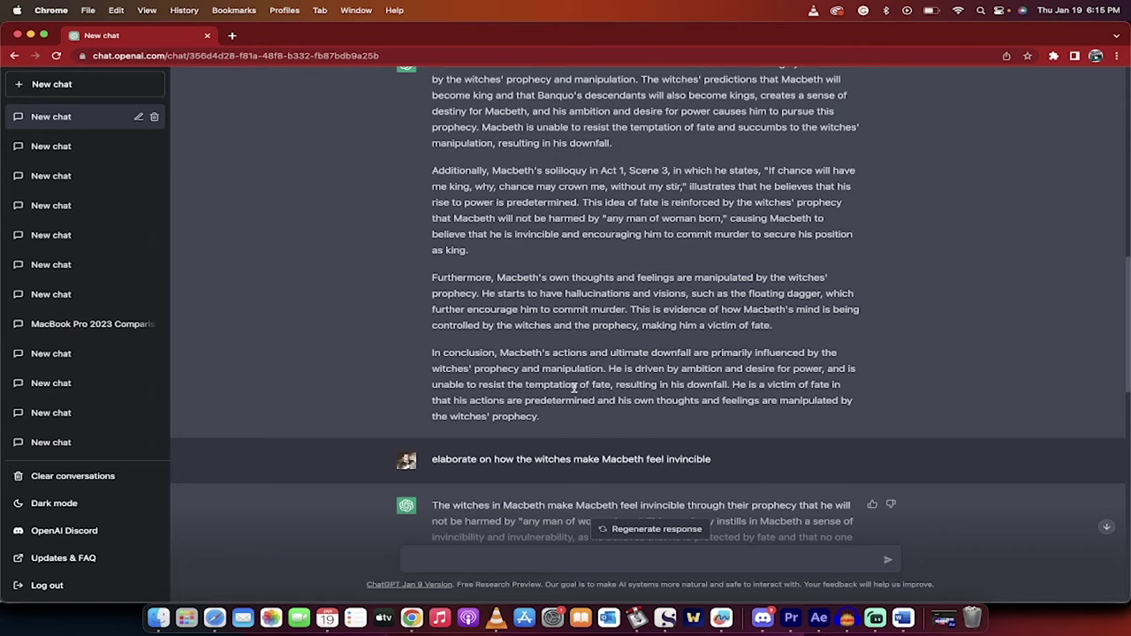
Step: Select the 'Furthermore' paragraph about the prophecy, then clear the selection
{"action": "scroll", "coordinate": [575, 389], "scroll_direction": "up", "scroll_amount": 15}
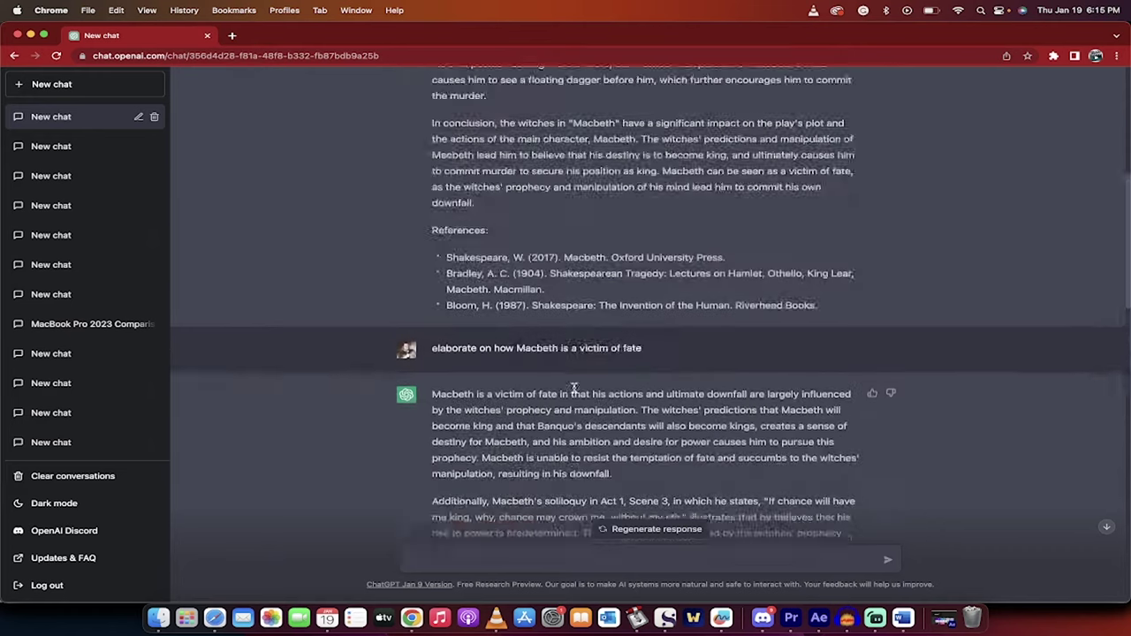
{"action": "scroll", "coordinate": [574, 387], "scroll_direction": "down", "scroll_amount": 2}
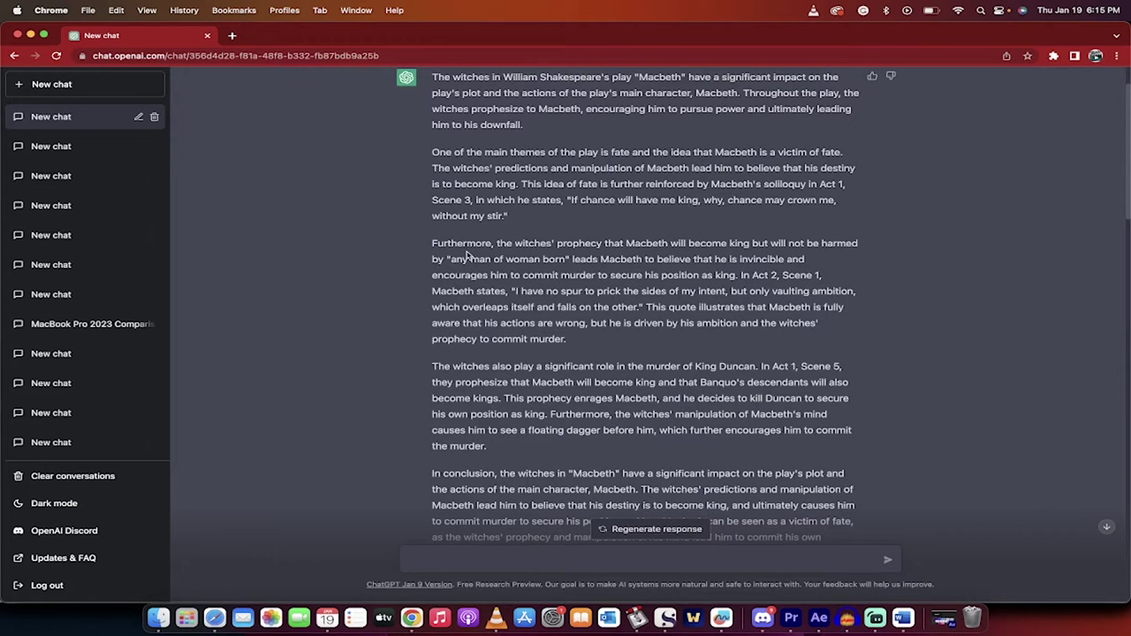
{"action": "left_click_drag", "start_coordinate": [430, 244], "coordinate": [567, 336]}
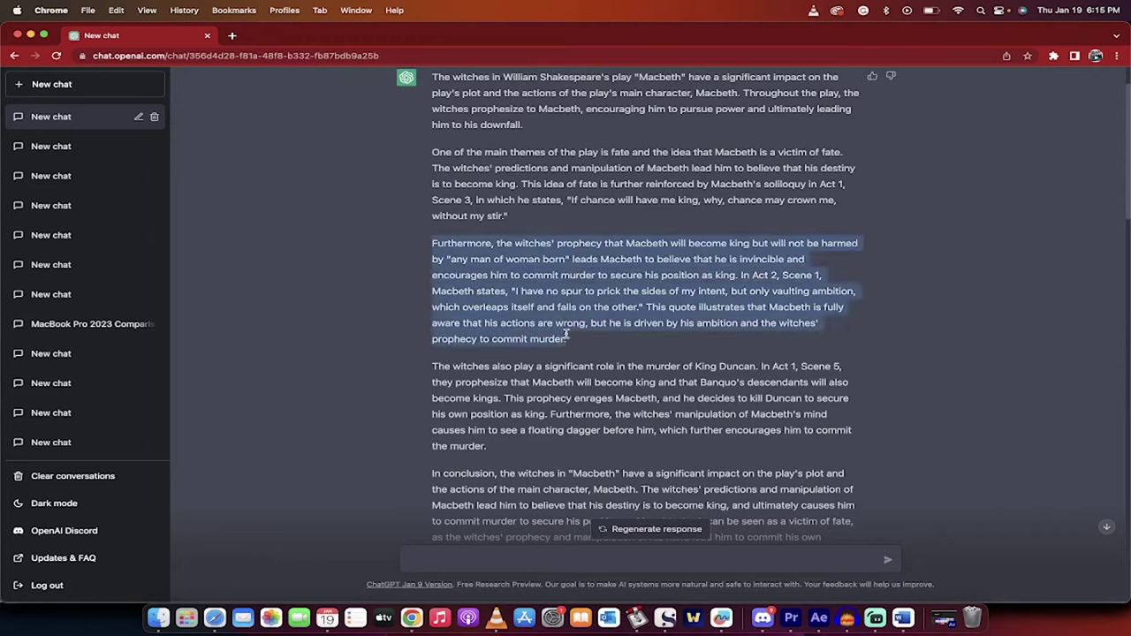
{"action": "left_click", "coordinate": [604, 286]}
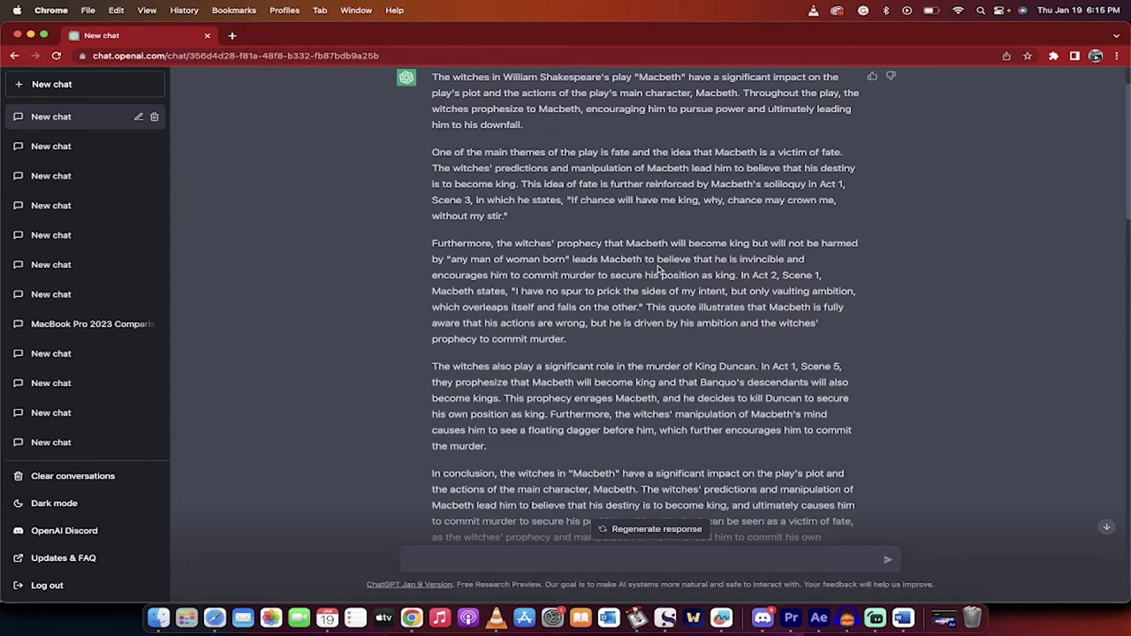
Step: Select the paragraph on the witches' role in Duncan's murder
{"action": "scroll", "coordinate": [658, 269], "scroll_direction": "down", "scroll_amount": 15}
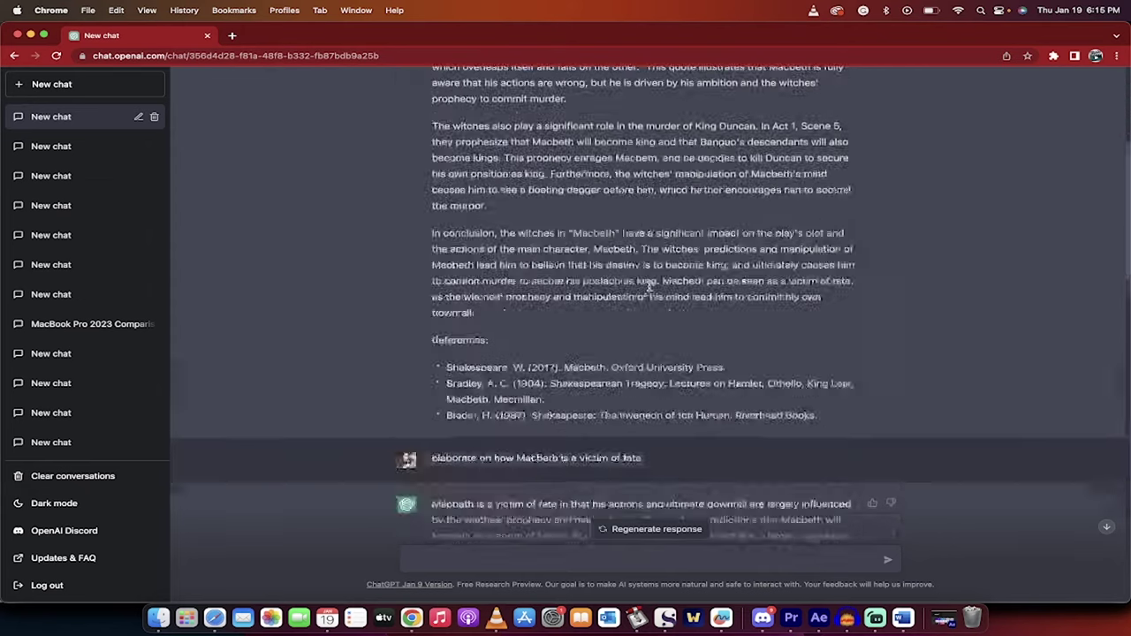
{"action": "scroll", "coordinate": [650, 289], "scroll_direction": "down", "scroll_amount": 2}
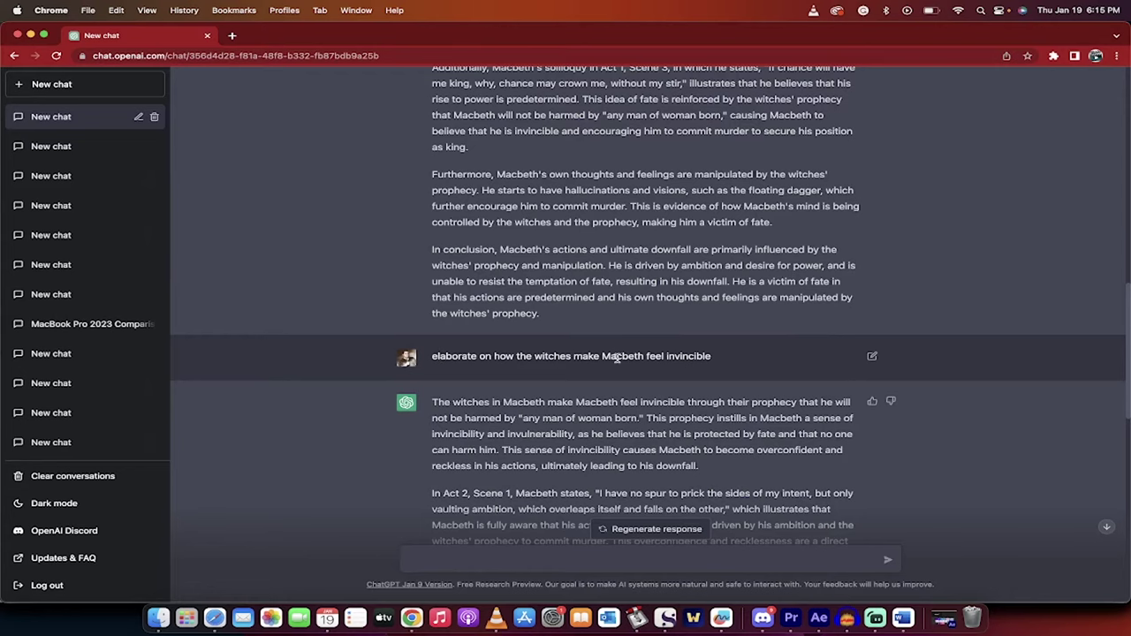
{"action": "scroll", "coordinate": [670, 410], "scroll_direction": "down", "scroll_amount": 2}
{"action": "scroll", "coordinate": [670, 410], "scroll_direction": "down", "scroll_amount": 3}
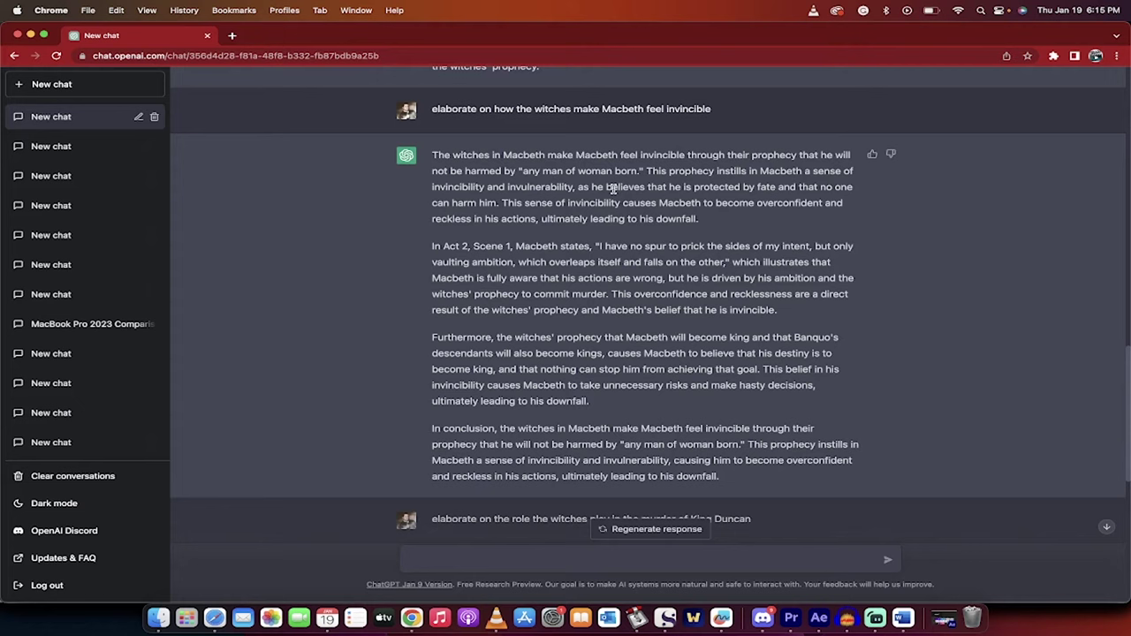
{"action": "scroll", "coordinate": [637, 177], "scroll_direction": "down", "scroll_amount": 1}
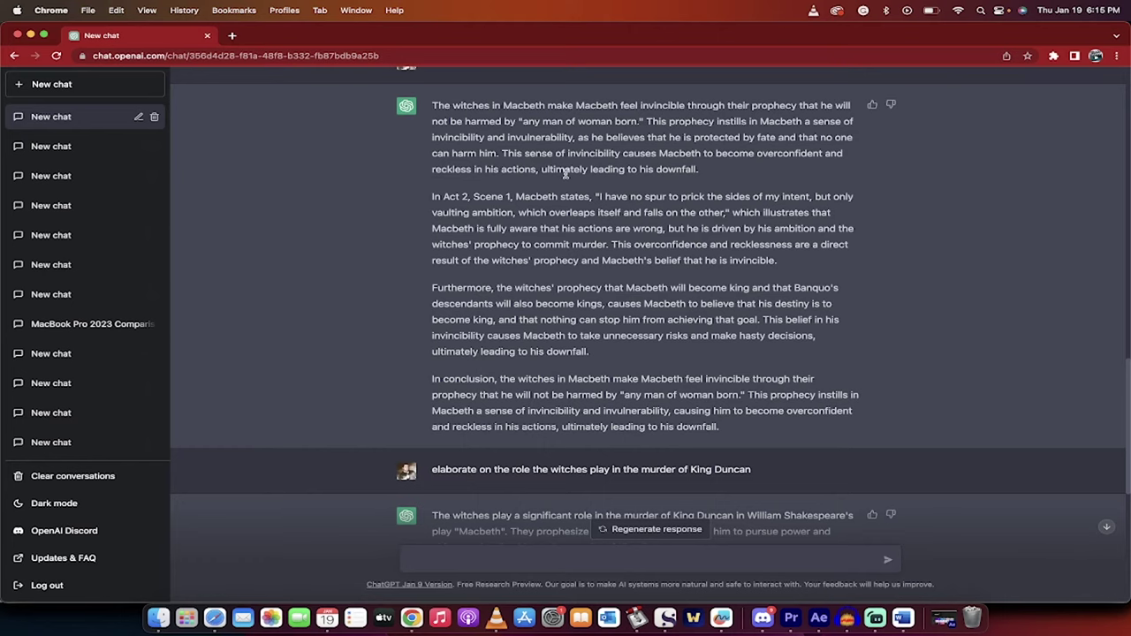
{"action": "scroll", "coordinate": [610, 210], "scroll_direction": "down", "scroll_amount": 1}
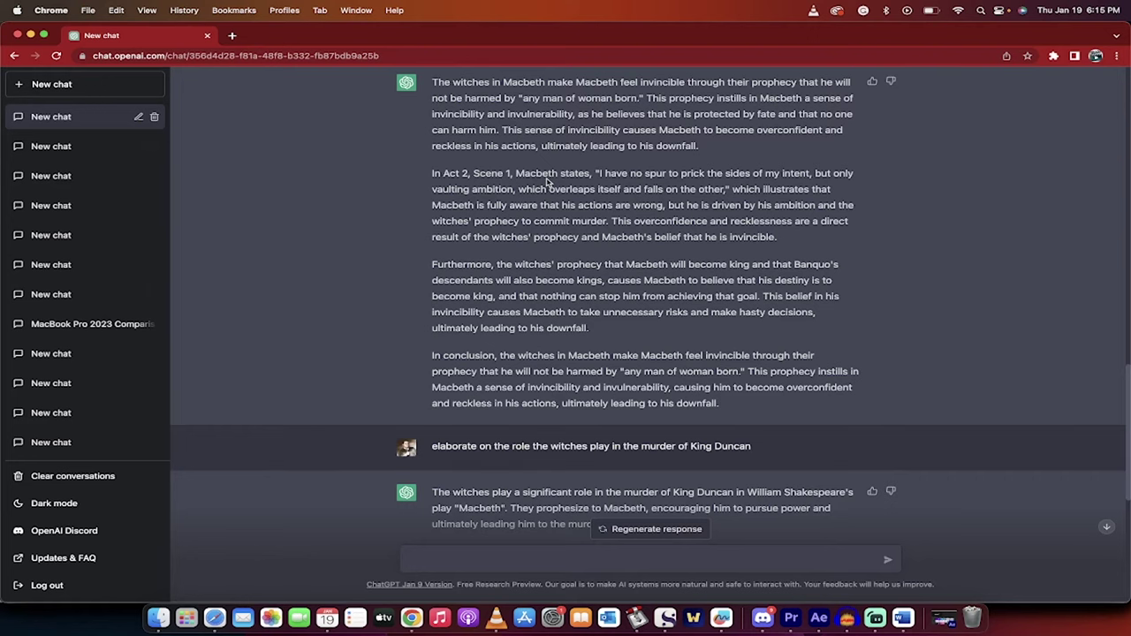
{"action": "scroll", "coordinate": [548, 181], "scroll_direction": "down", "scroll_amount": 5}
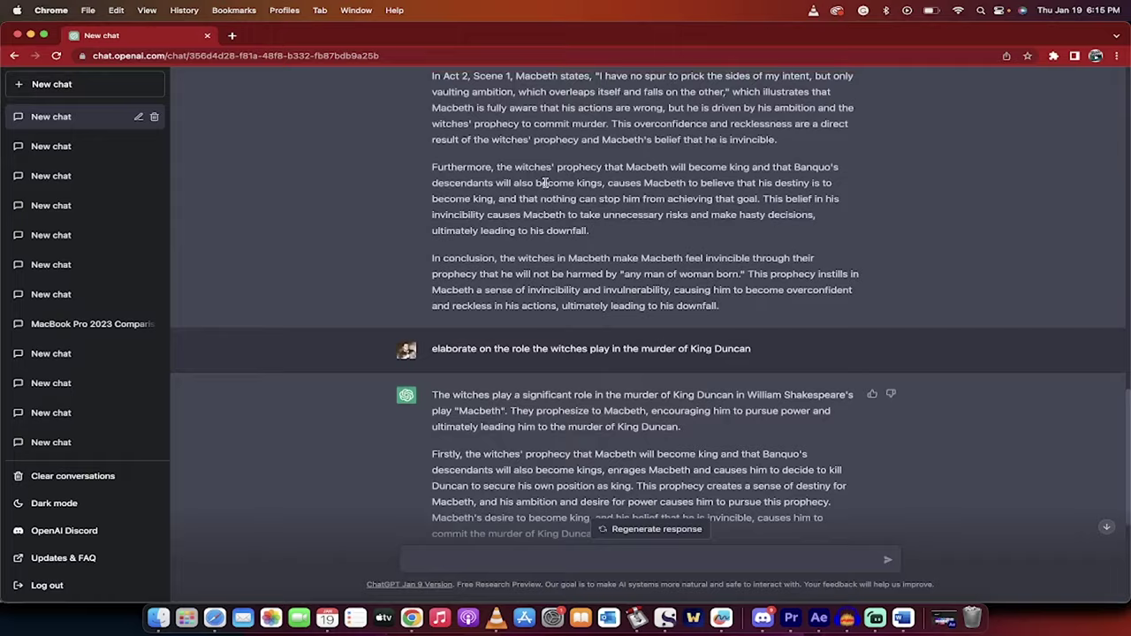
{"action": "scroll", "coordinate": [528, 239], "scroll_direction": "down", "scroll_amount": 1}
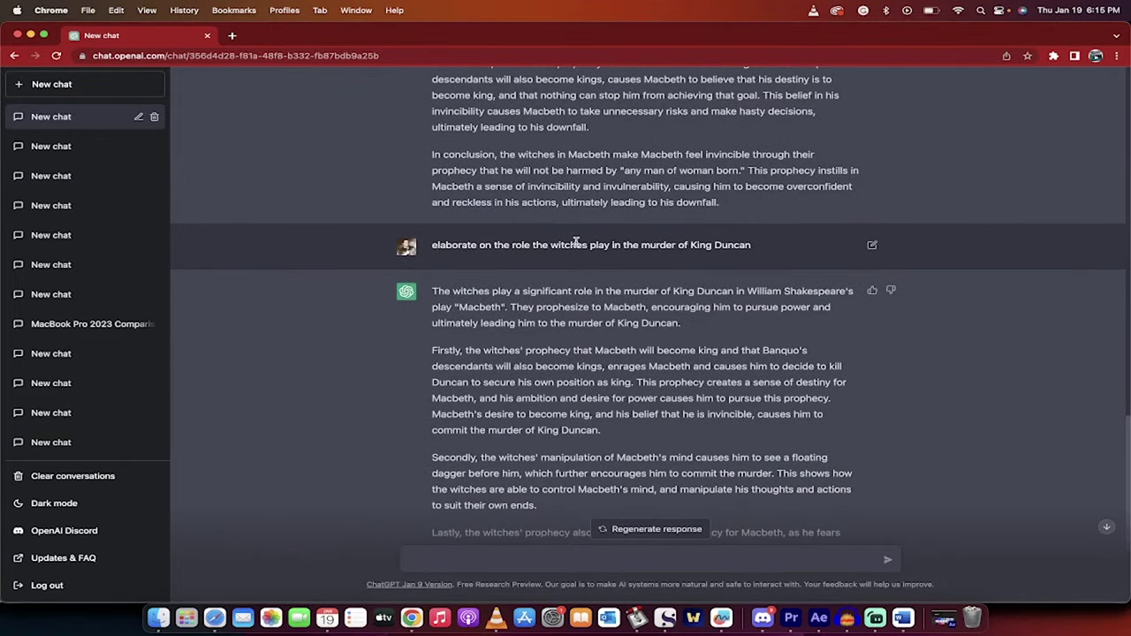
{"action": "scroll", "coordinate": [672, 302], "scroll_direction": "up", "scroll_amount": 10}
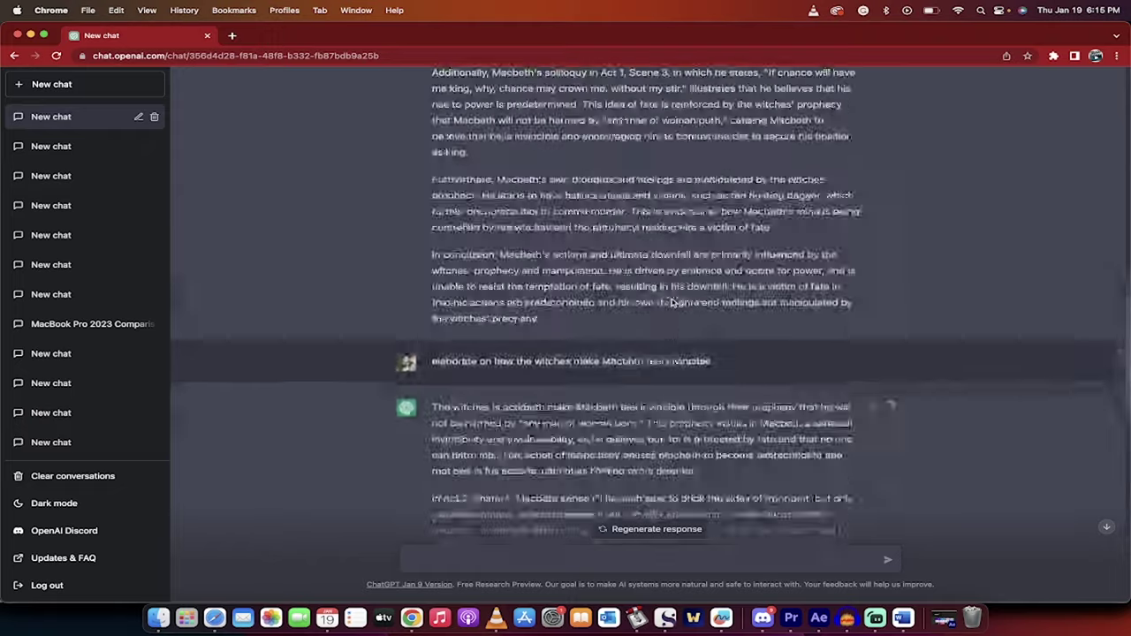
{"action": "scroll", "coordinate": [672, 303], "scroll_direction": "up", "scroll_amount": 15}
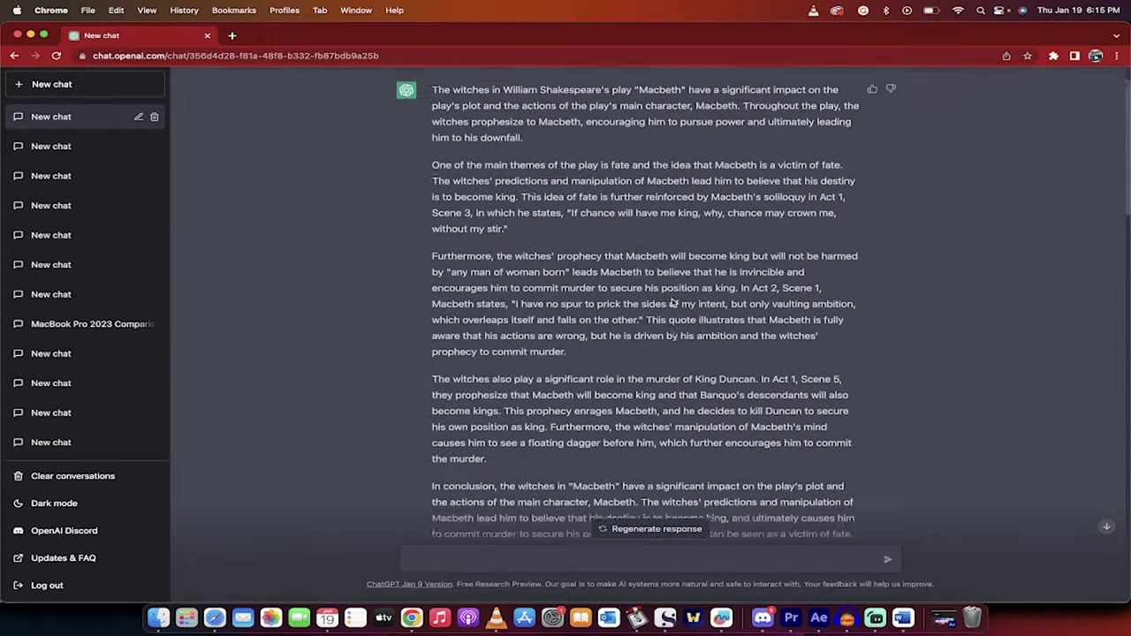
{"action": "scroll", "coordinate": [672, 303], "scroll_direction": "down", "scroll_amount": 5}
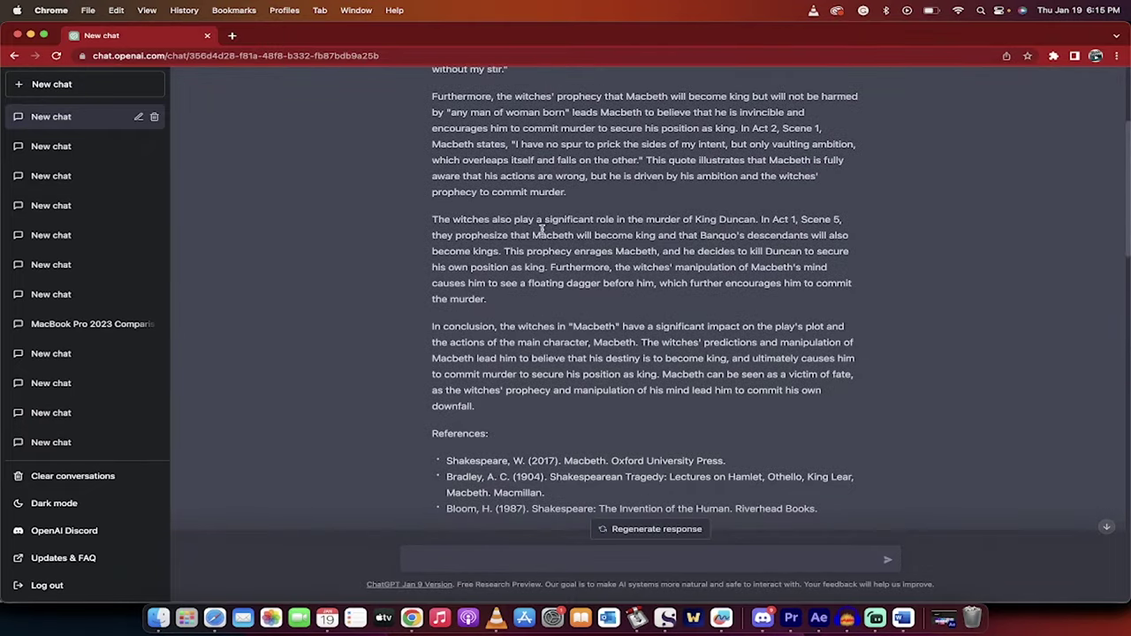
{"action": "left_click_drag", "start_coordinate": [432, 218], "coordinate": [485, 285]}
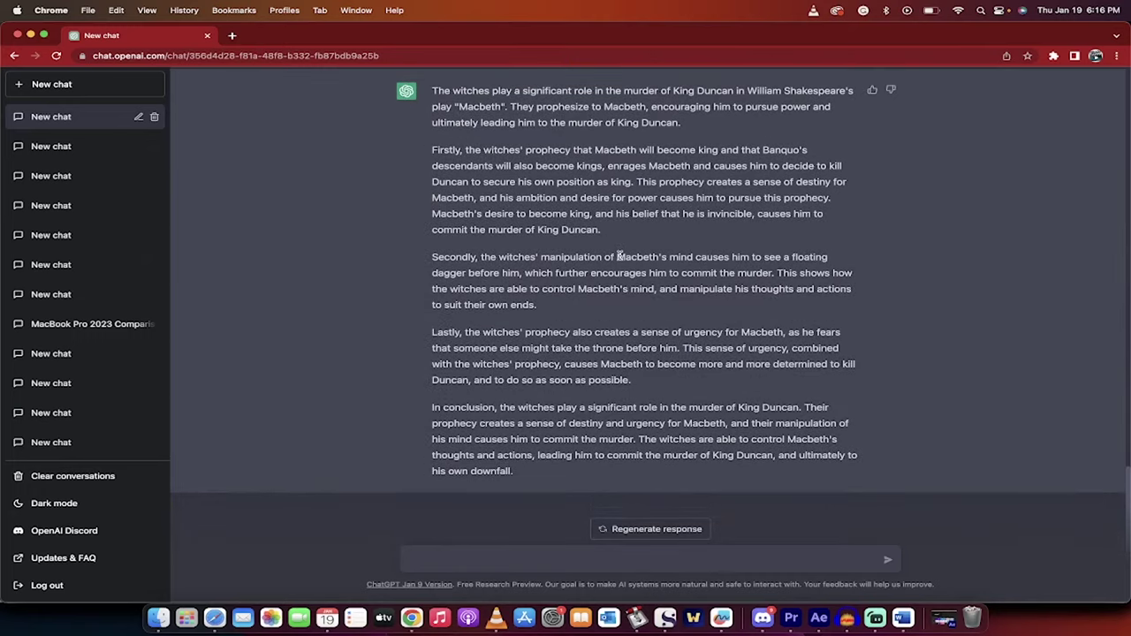
Step: Review the Word essay down to its three references
{"action": "left_click", "coordinate": [903, 618]}
{"action": "scroll", "coordinate": [719, 397], "scroll_direction": "up", "scroll_amount": 3}
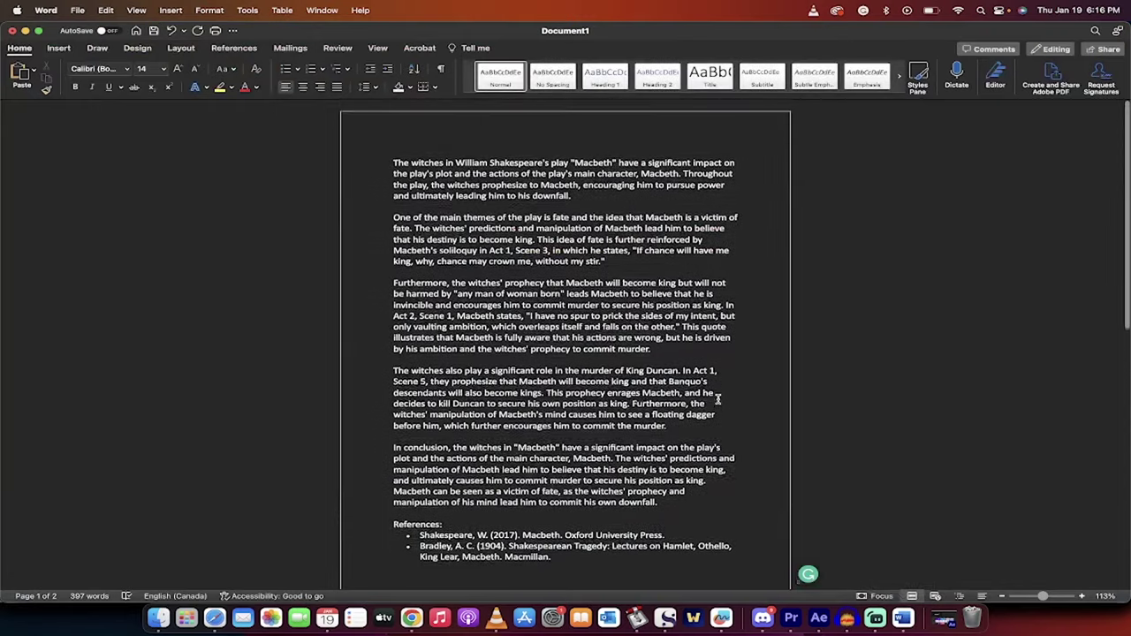
{"action": "scroll", "coordinate": [717, 399], "scroll_direction": "down", "scroll_amount": 6}
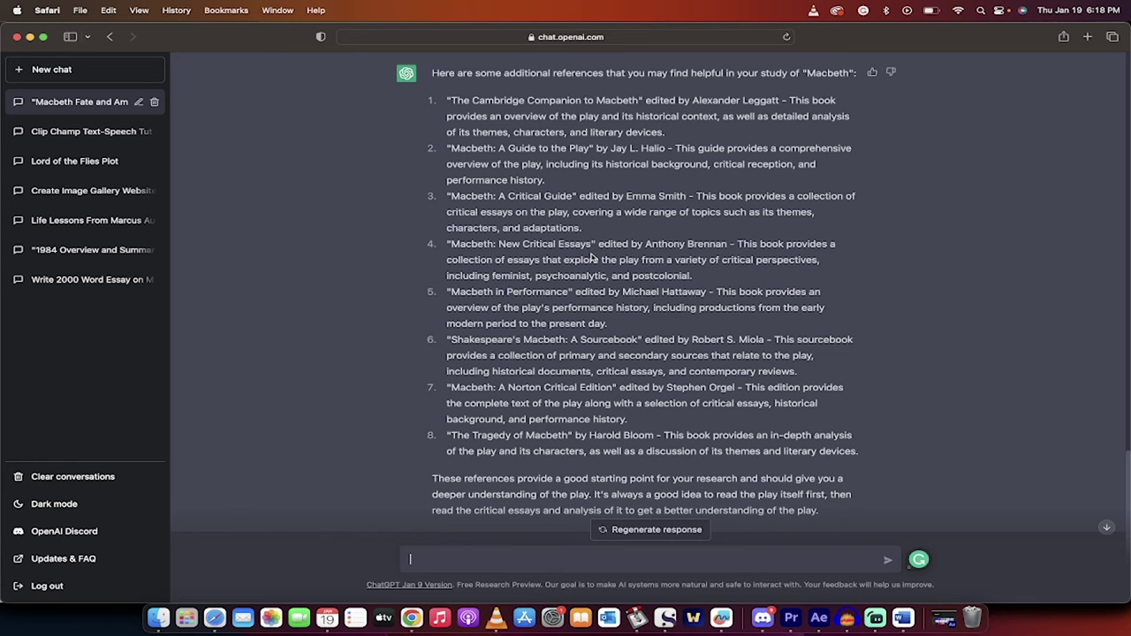
{"action": "scroll", "coordinate": [536, 392], "scroll_direction": "down", "scroll_amount": 1}
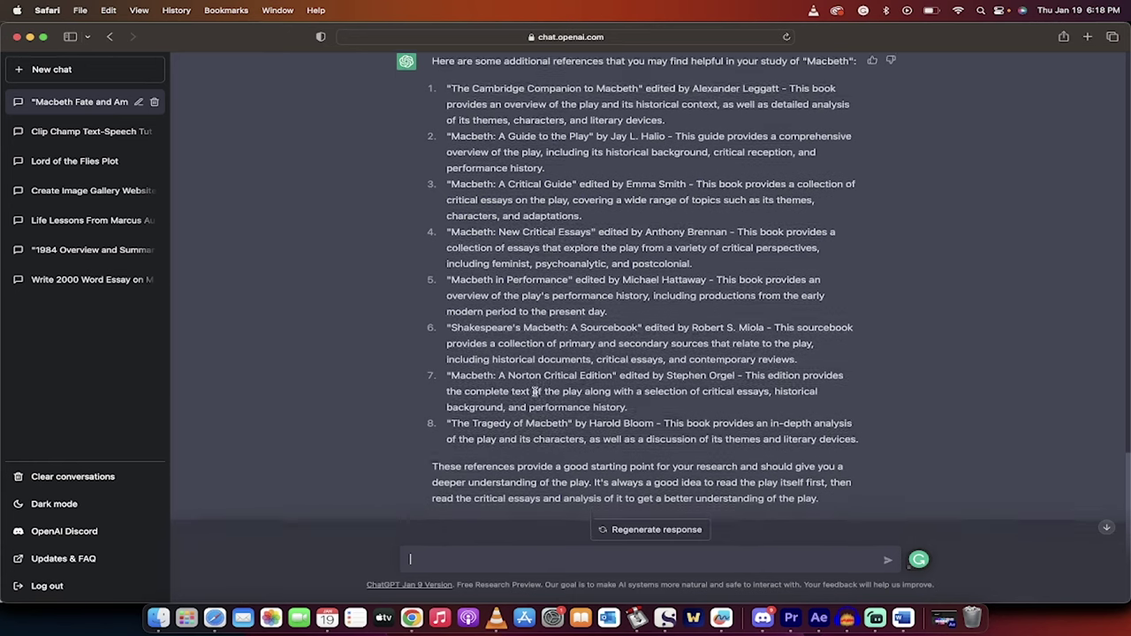